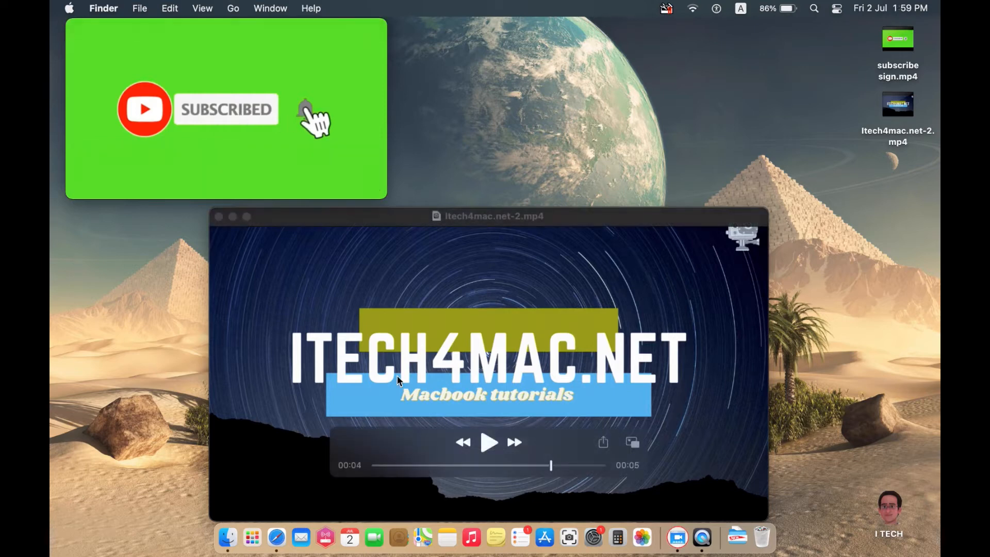
Play the Itech4mac.net-2.mp4 intro video and open Movavi Video Editor Plus 2021
click(490, 445)
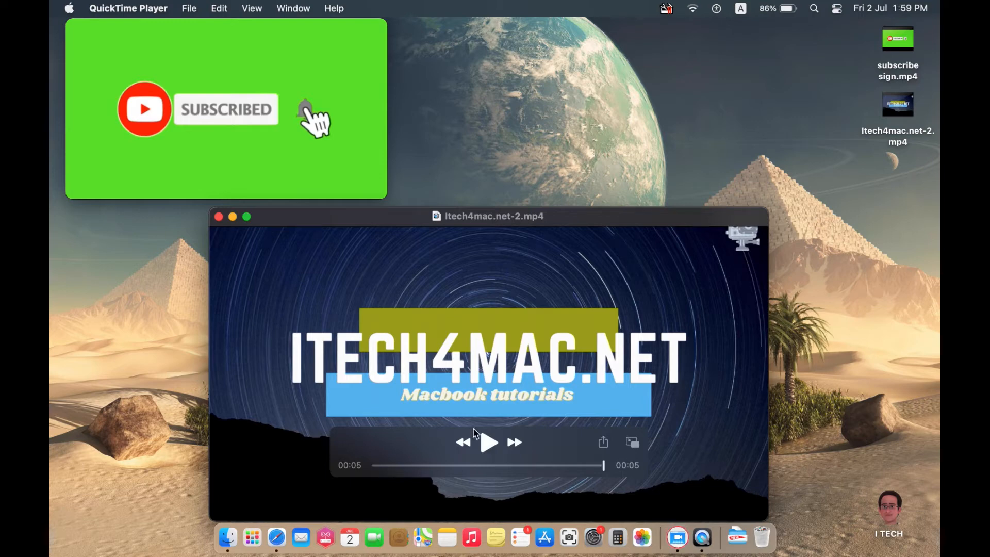
click(252, 537)
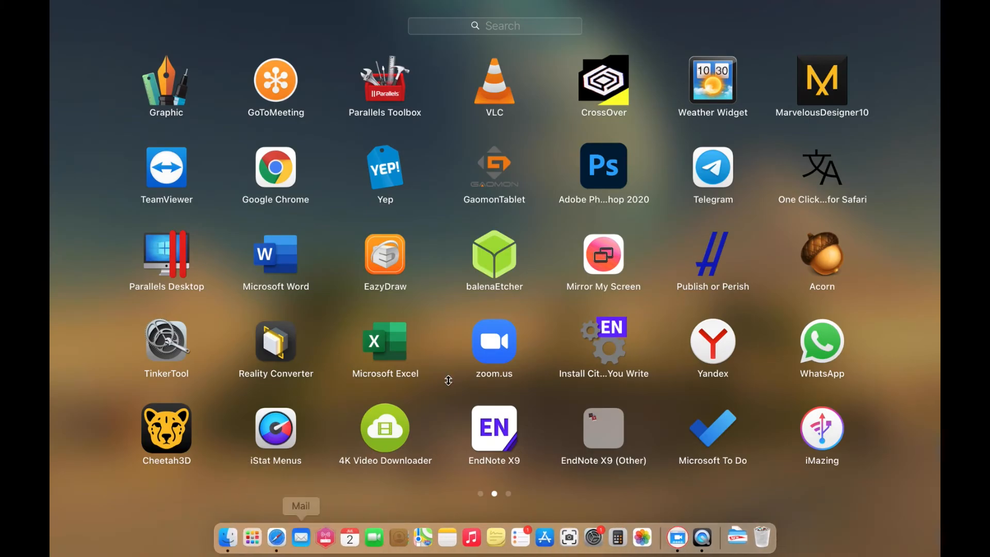
scroll(379, 313, right, 5)
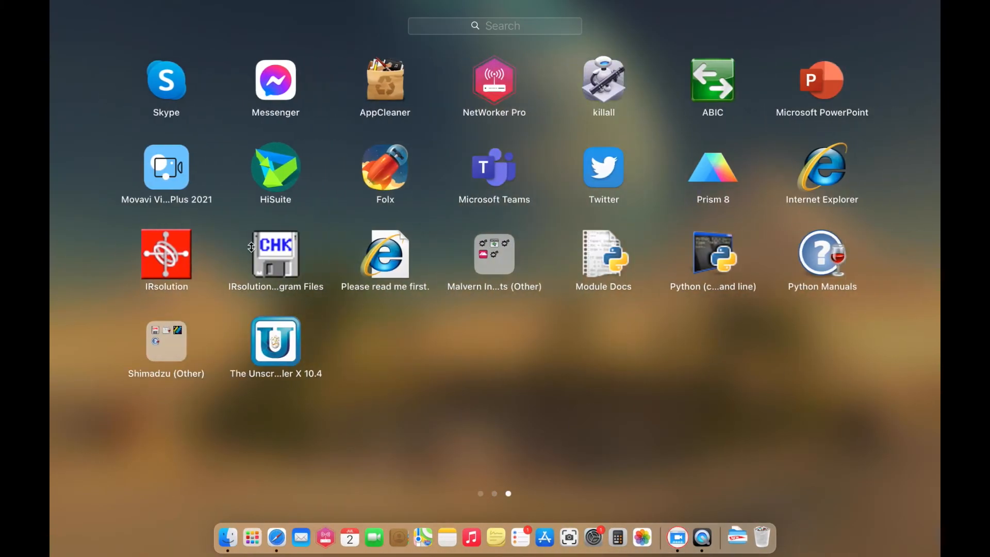
click(167, 168)
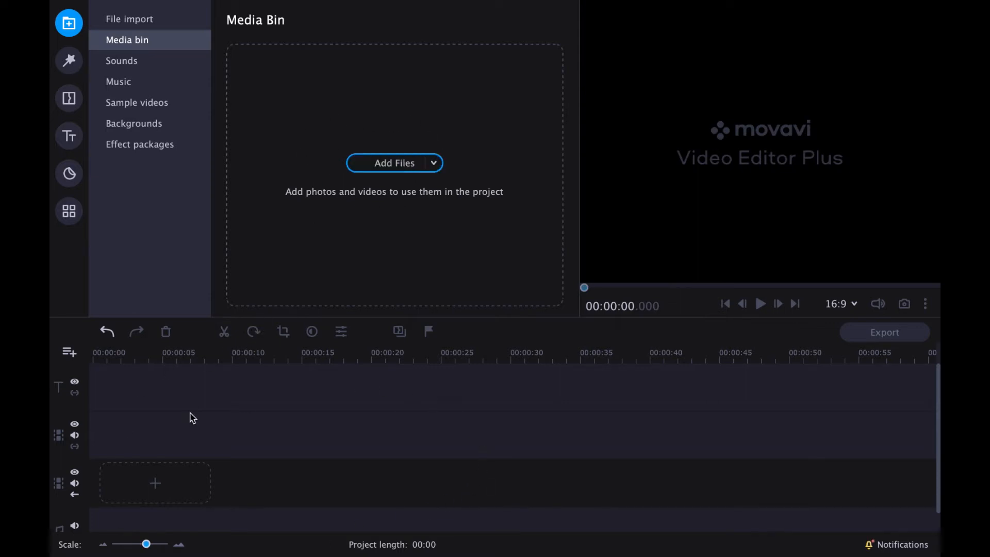
Import subscribe sign.mp4 and Itech4mac.net-21.mp4 from the desktop into the media bin
key(ctrl+Left)
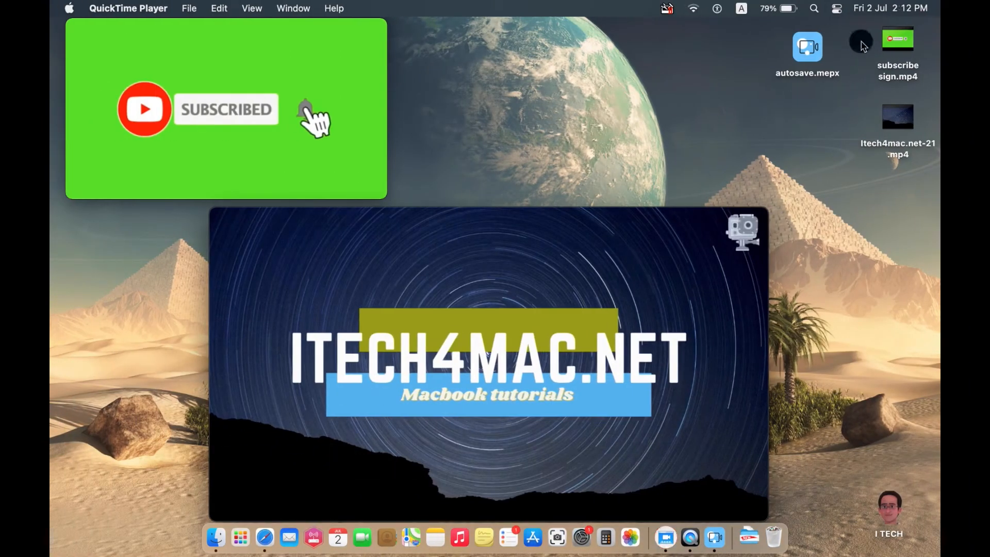
drag(857, 43, 921, 157)
drag(892, 124, 355, 201)
key(ctrl+Right)
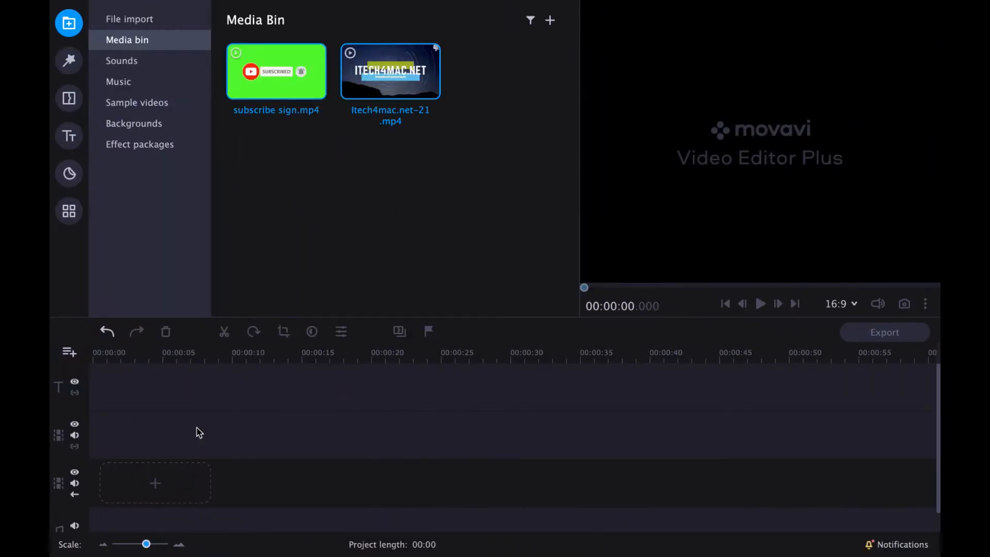
Place Itech4mac.net-21.mp4 at the start of the main video track and preview it briefly
click(361, 227)
click(402, 75)
drag(403, 76, 195, 455)
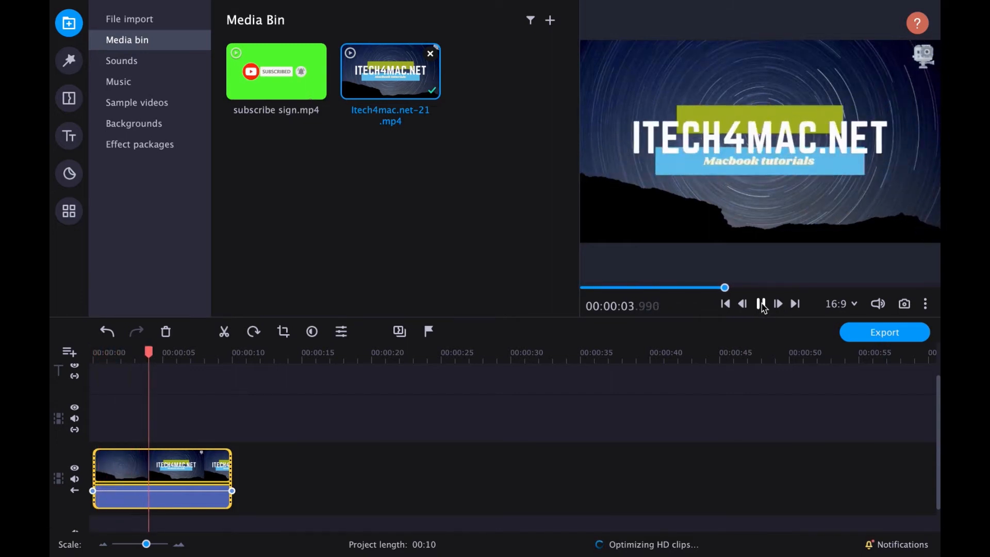
click(763, 306)
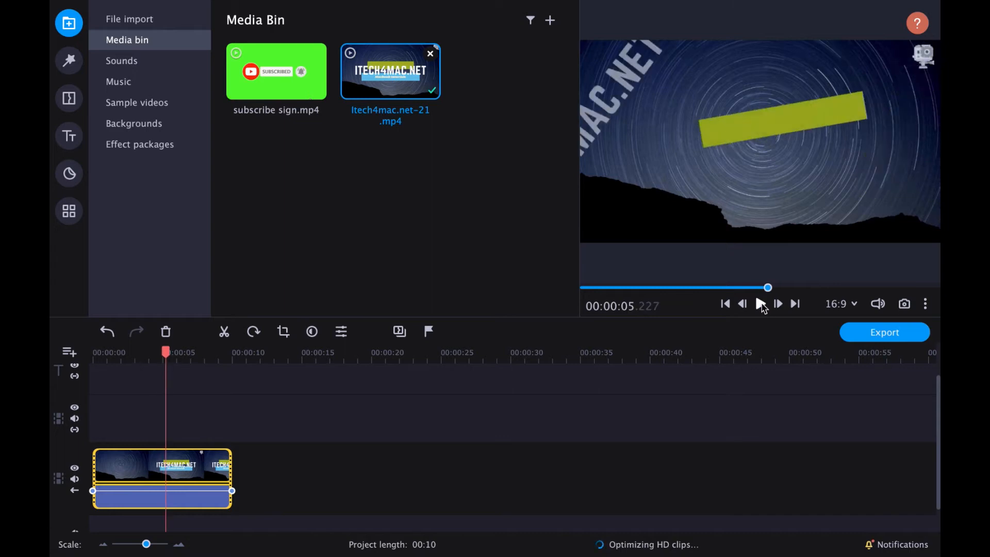
Add an extra video track to the timeline above the intro clip
click(71, 356)
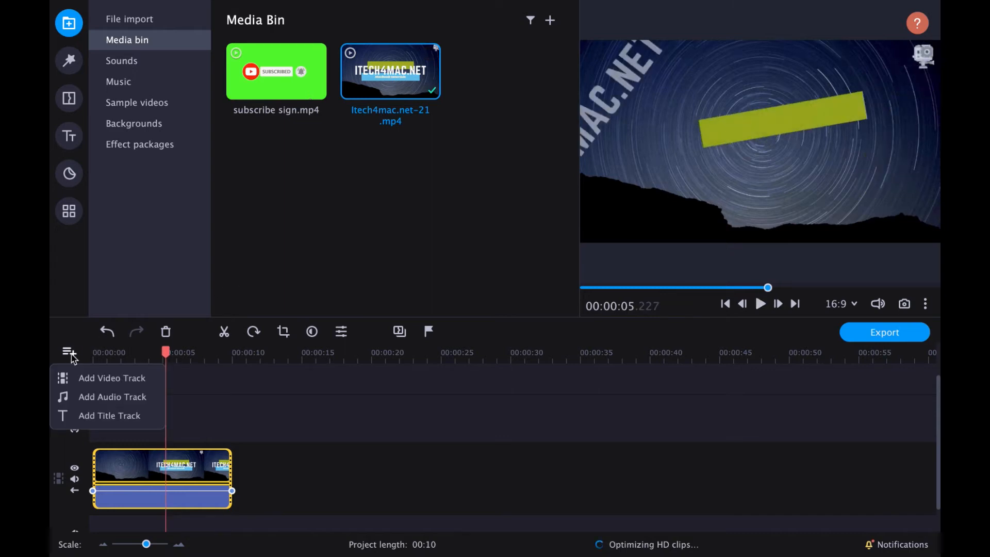
click(117, 382)
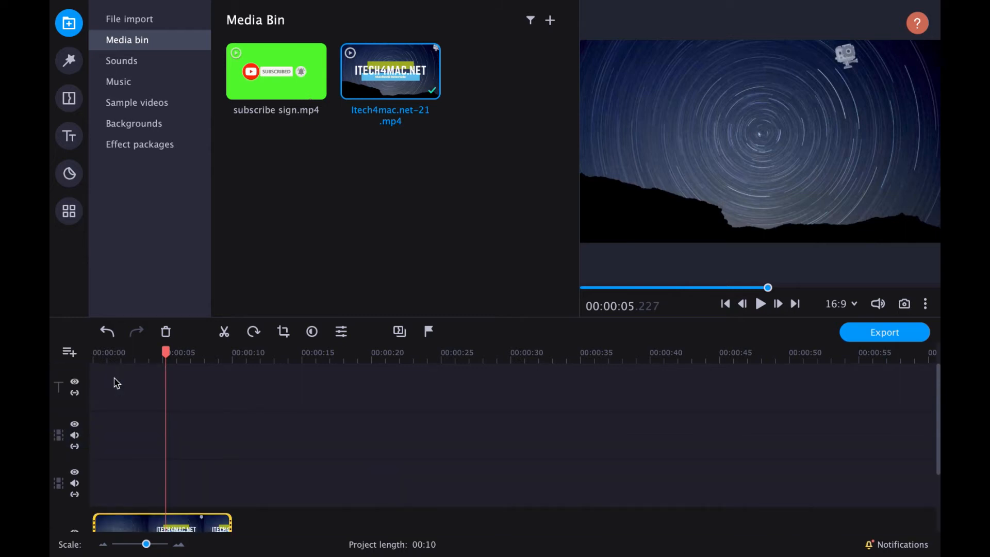
scroll(119, 448, down, 4)
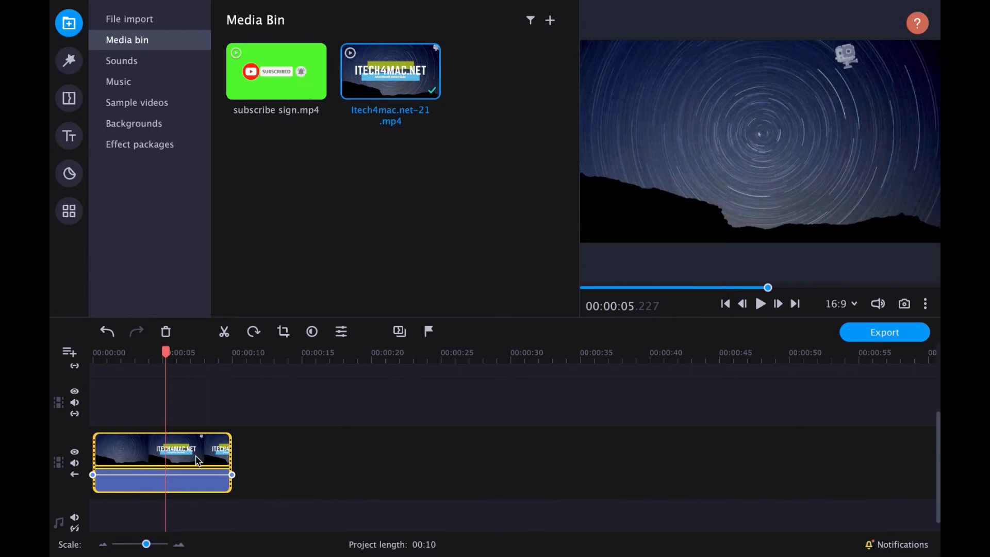
Place subscribe sign.mp4 on the overlay track above the intro clip, starting at about 00:00:01.670
click(182, 545)
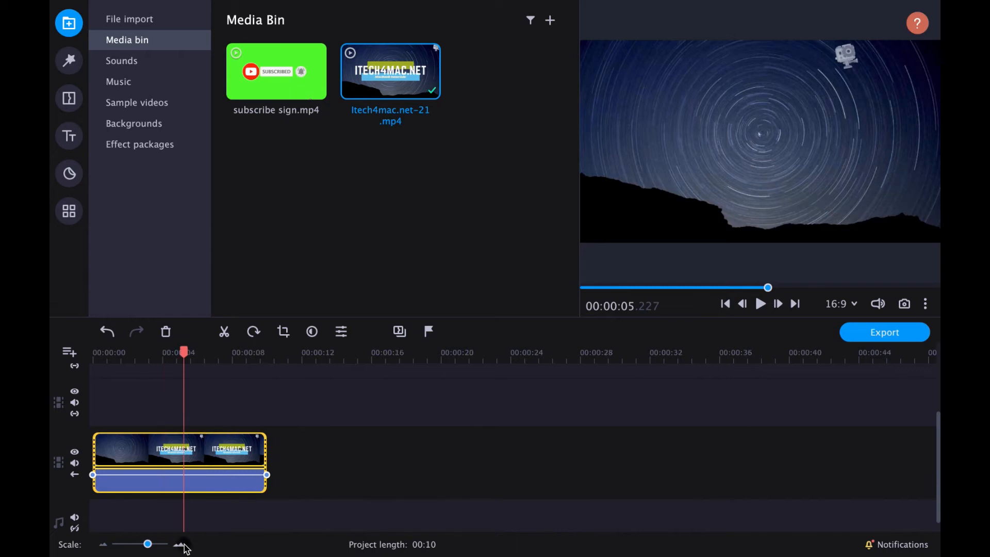
click(182, 545)
click(181, 544)
click(181, 545)
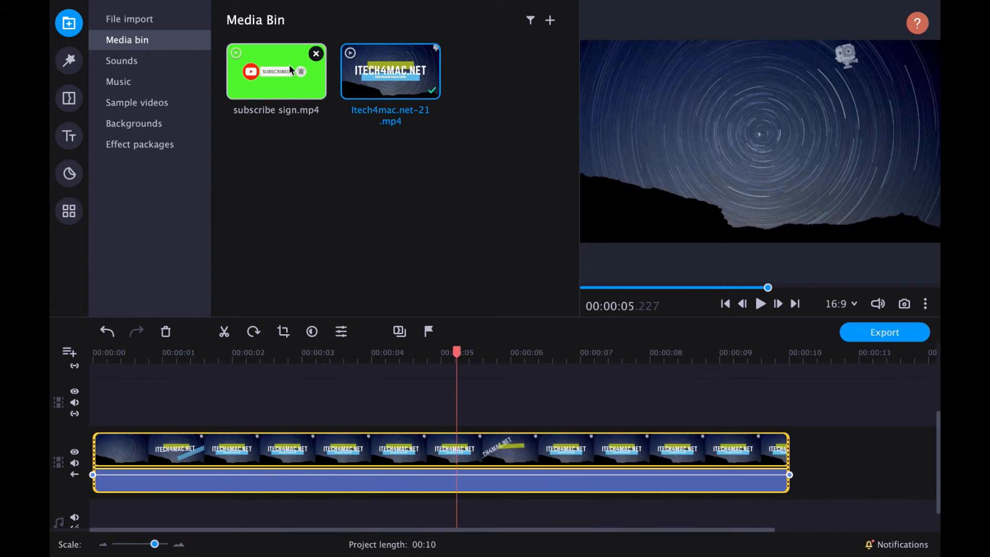
mouse_move(289, 68)
mouse_down()
mouse_move(188, 353)
mouse_move(185, 395)
mouse_move(300, 397)
mouse_move(210, 393)
mouse_up()
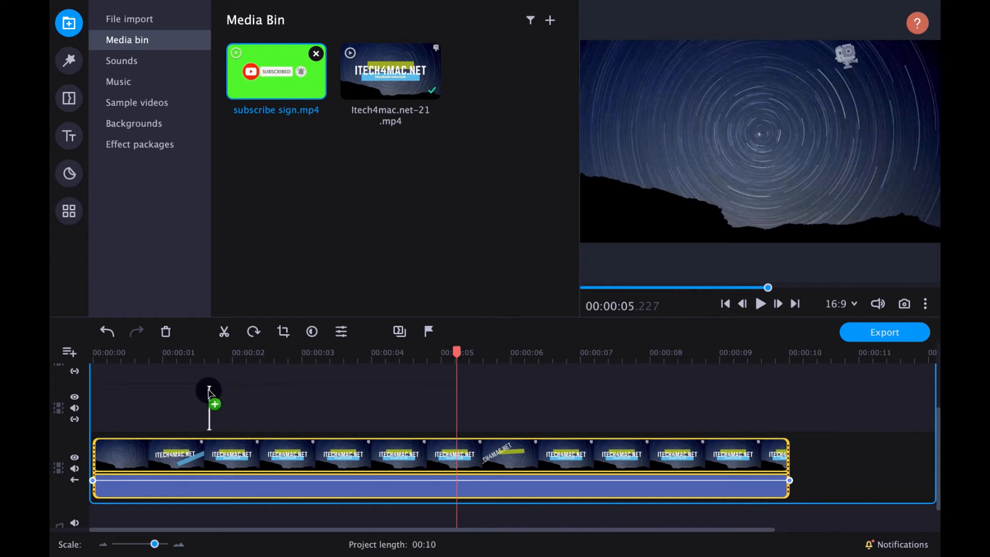
drag(316, 406, 317, 405)
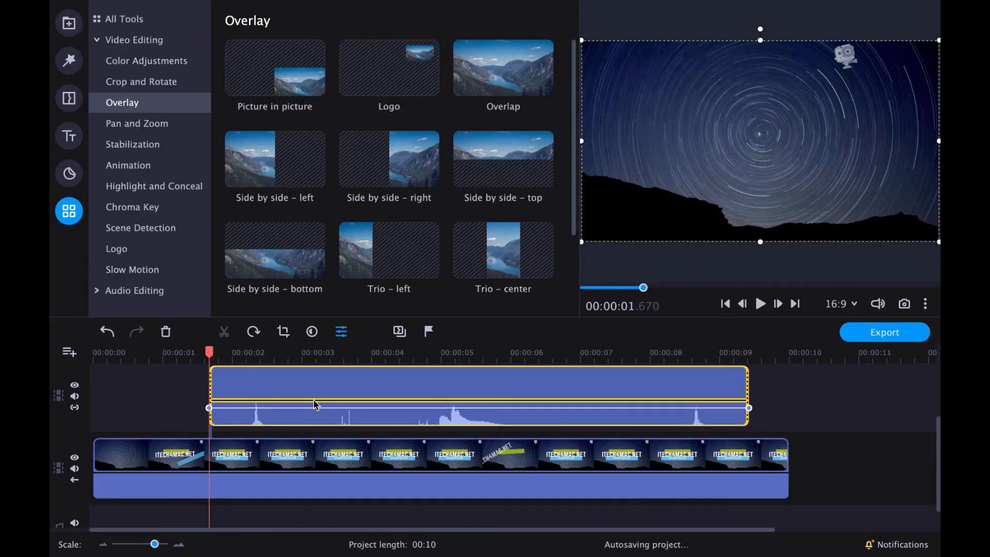
scroll(375, 406, up, 1)
scroll(375, 406, right, 1)
scroll(375, 406, left, 1)
scroll(375, 406, down, 1)
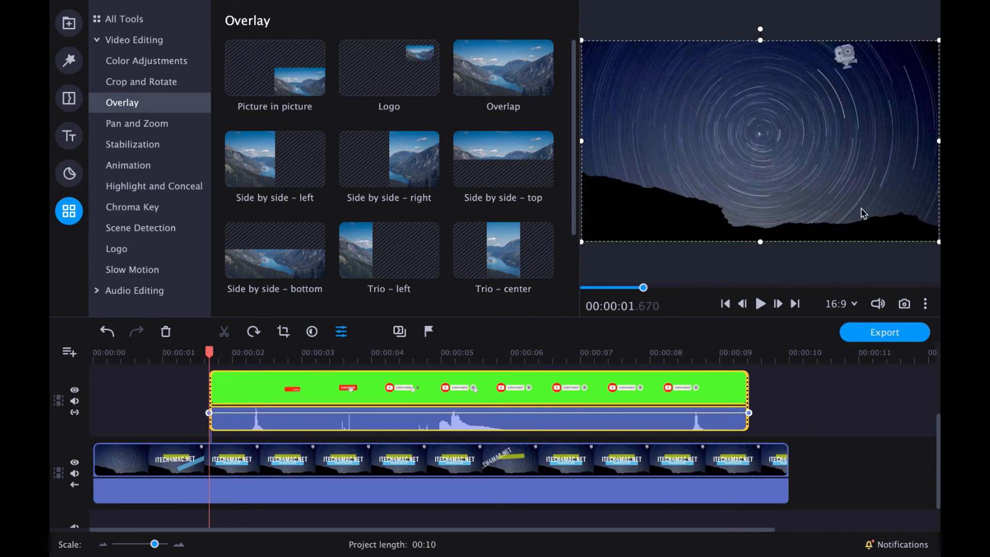
Make the subscribe clip a picture-in-picture overlay, shrink it to slightly under half the frame width, and place it at the frame's lower centre
mouse_move(584, 41)
mouse_down()
mouse_move(752, 116)
mouse_move(595, 33)
mouse_move(583, 36)
mouse_up()
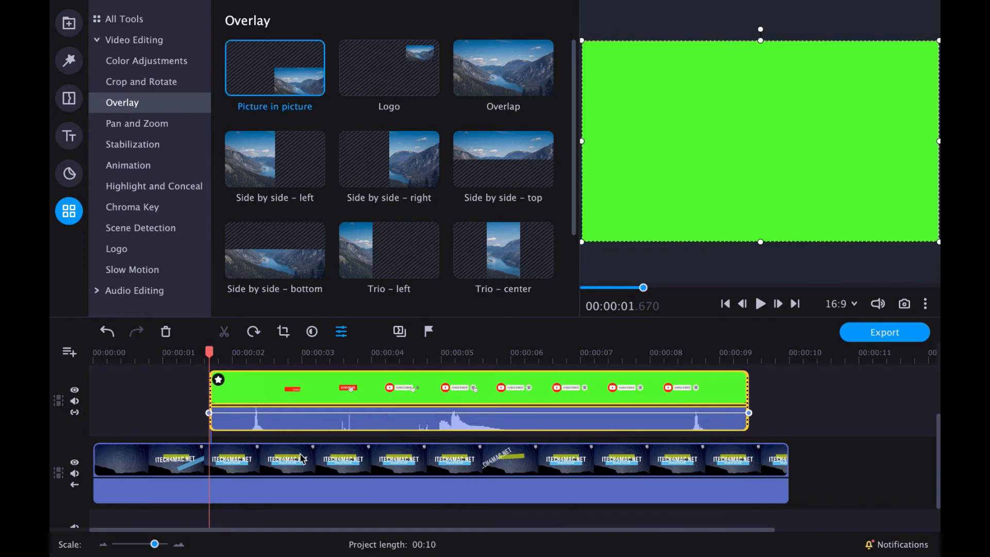
click(301, 459)
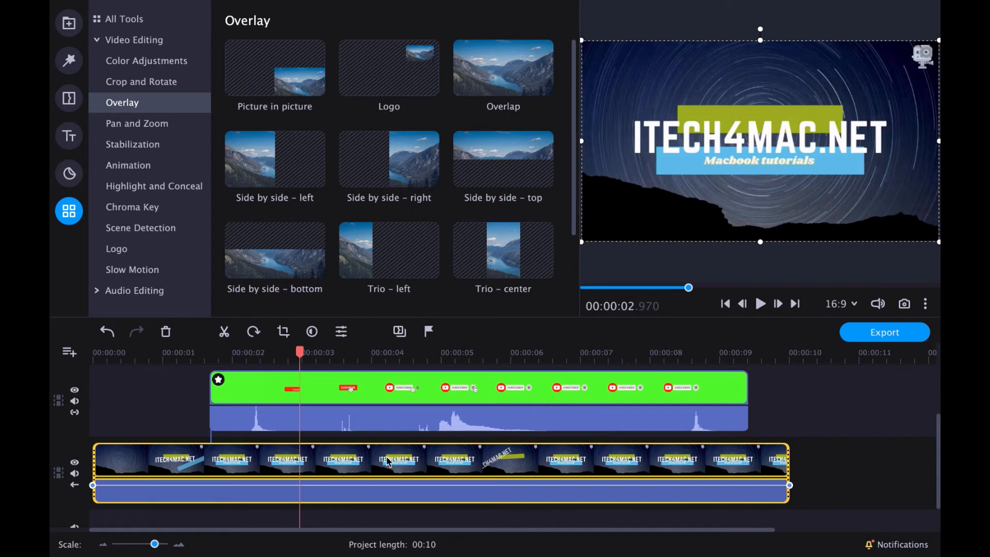
click(365, 402)
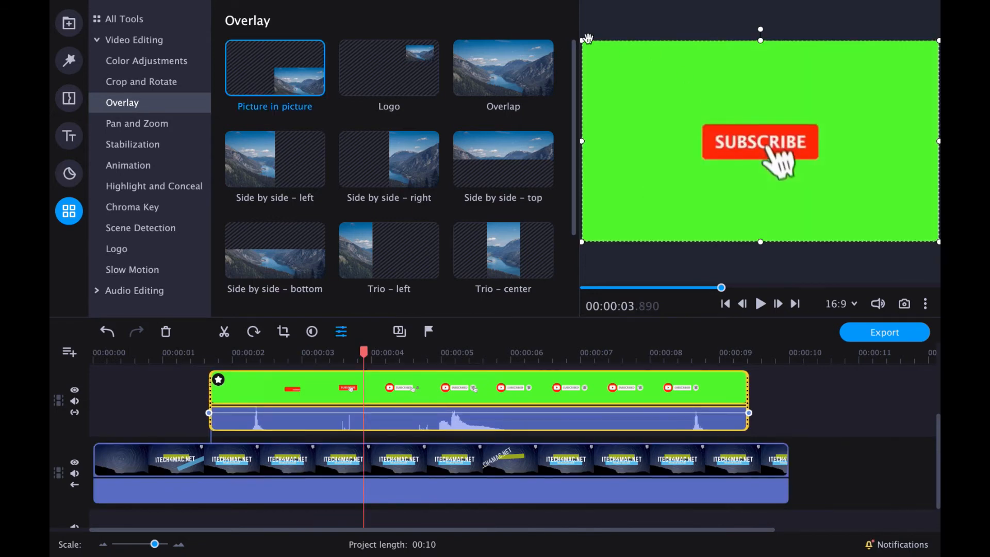
drag(586, 43, 776, 150)
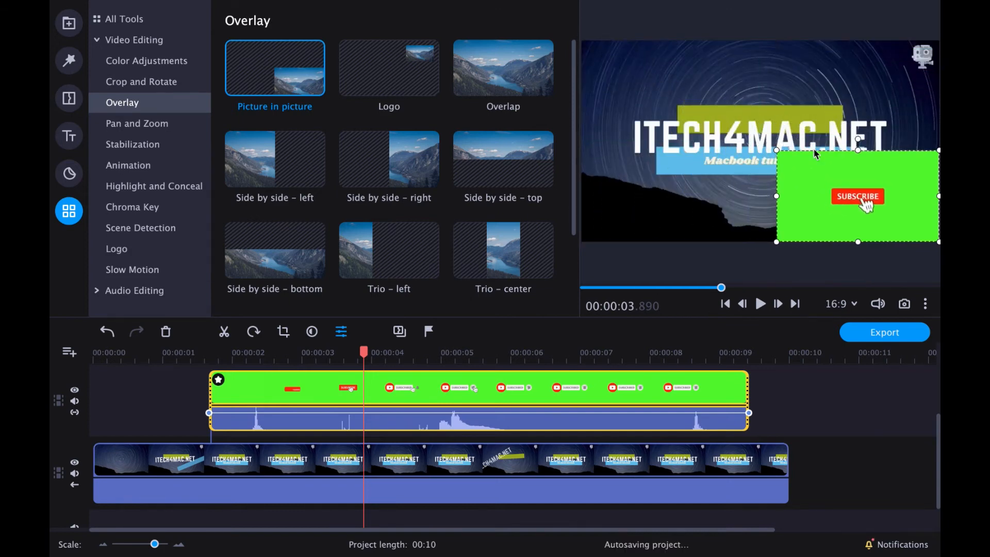
drag(858, 195, 756, 191)
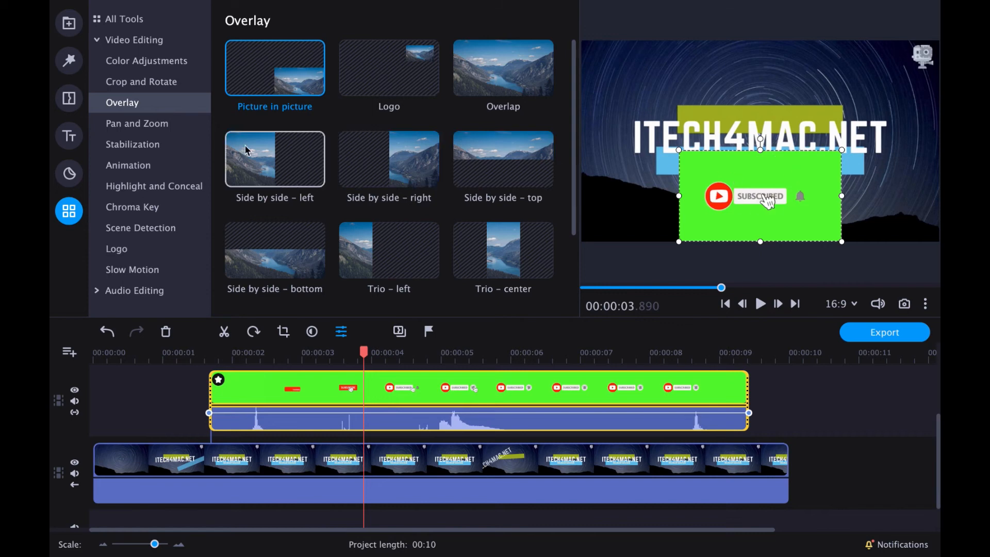
Remove the subscribe clip's green background with Chroma Key and move the overlay above the ITECH4MAC.NET title
click(136, 210)
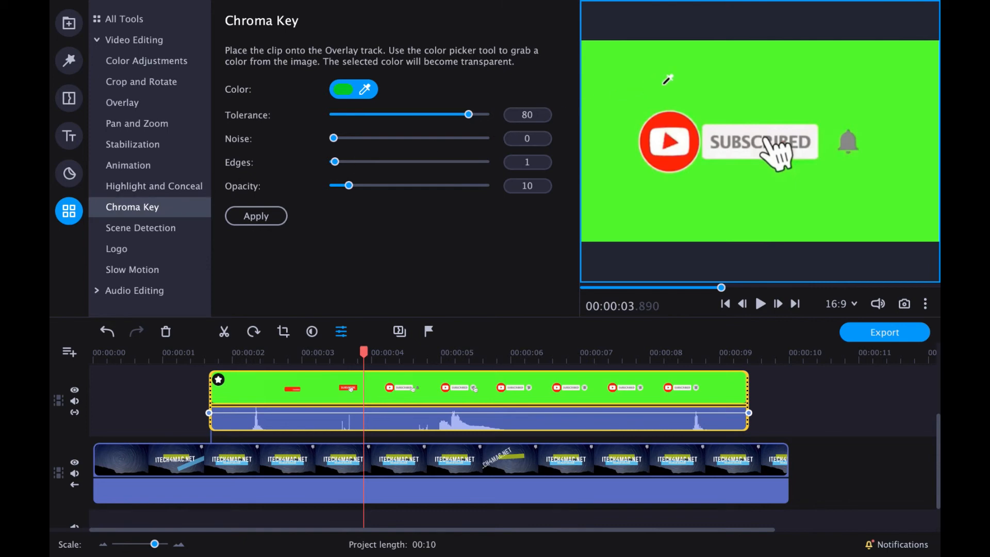
click(730, 74)
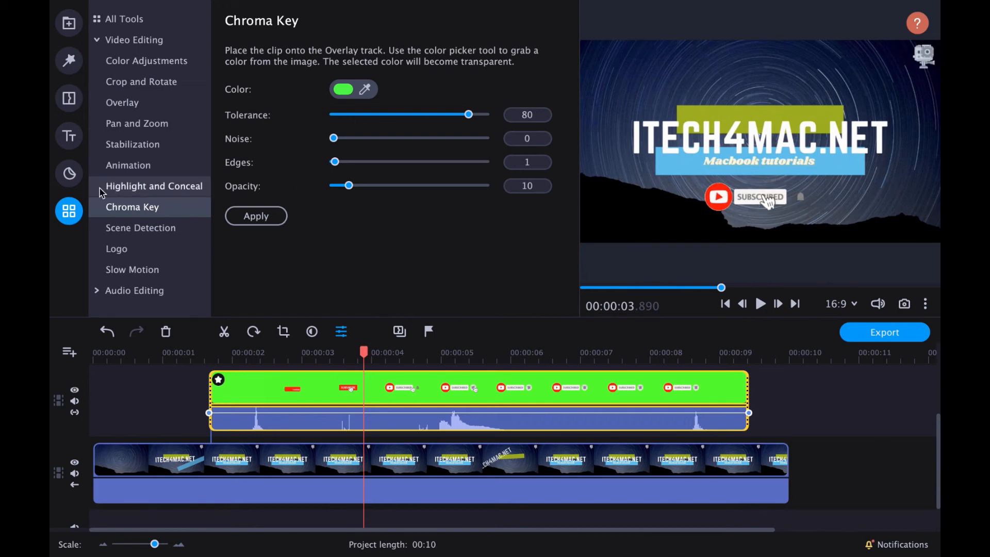
click(131, 108)
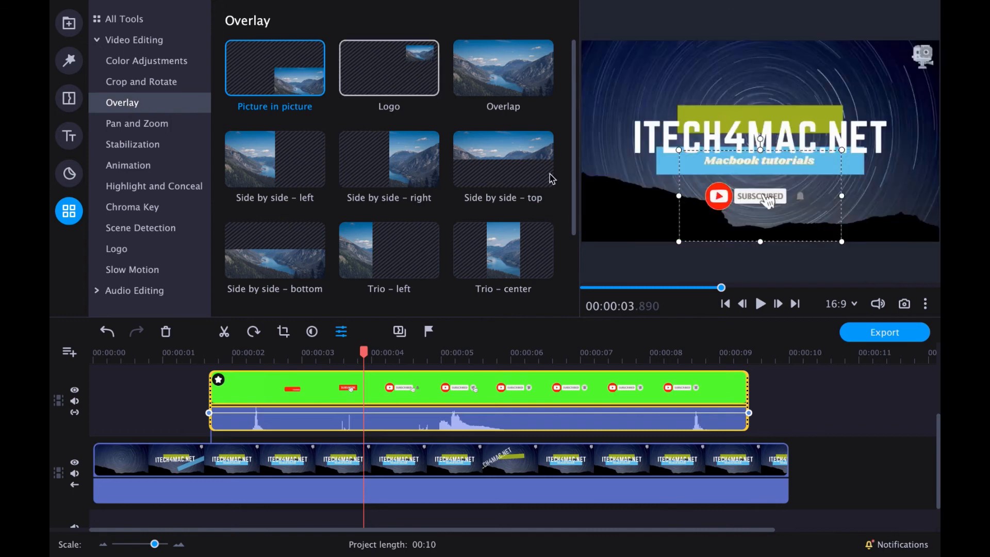
drag(763, 200, 763, 76)
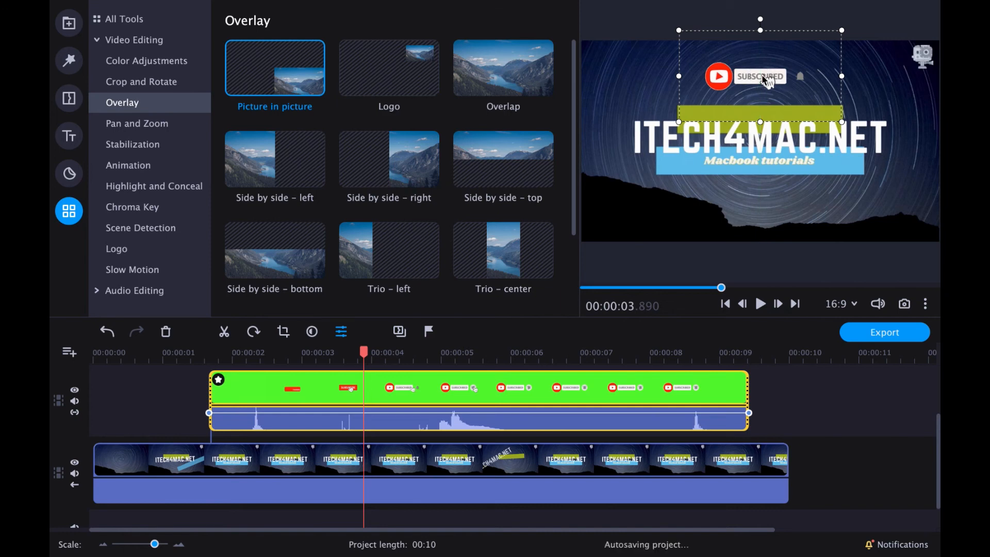
Preview the composited video from about 00:00:00.300 through to the end
click(163, 470)
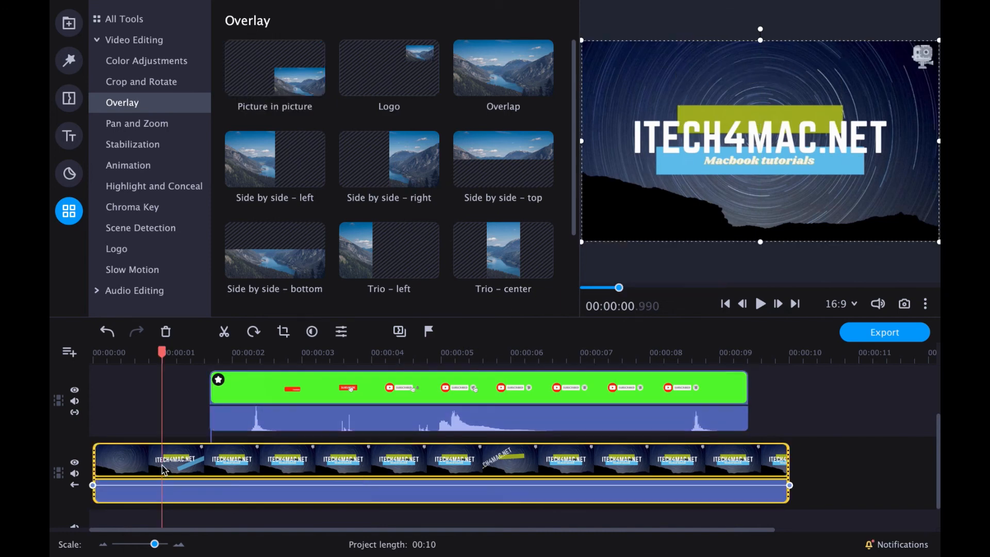
click(135, 469)
click(115, 467)
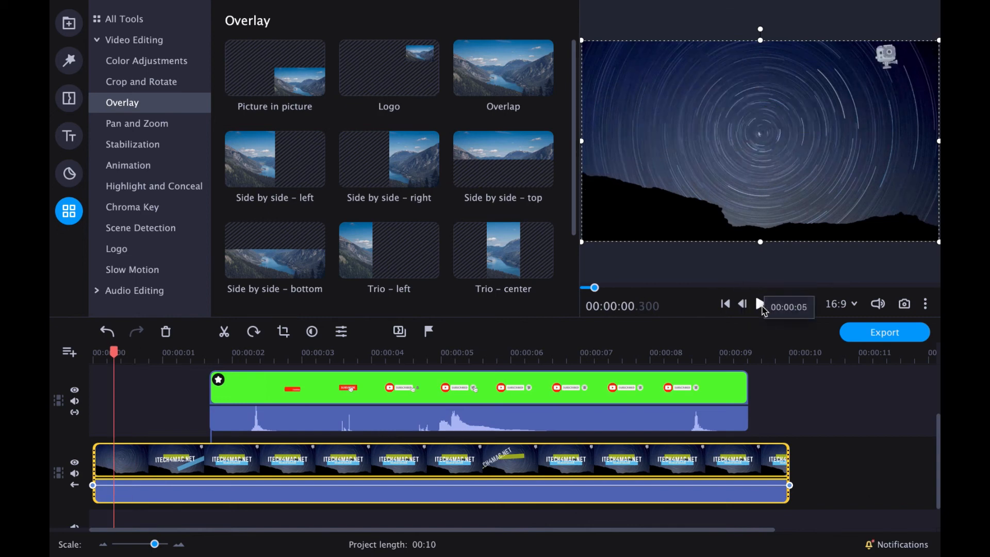
click(761, 304)
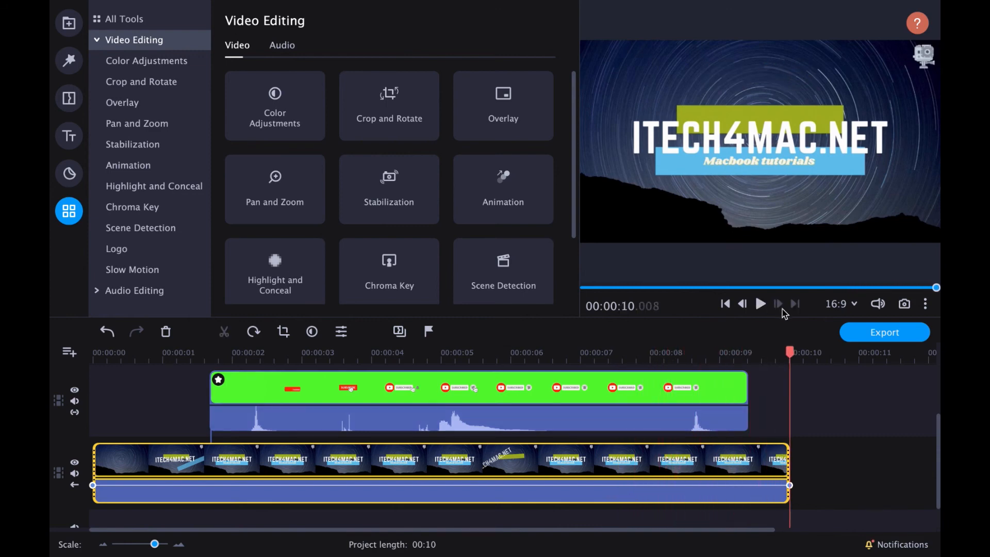
Export the video to the Desktop as an MP4 titled New Project at Highest quality, and show the output folder
click(887, 336)
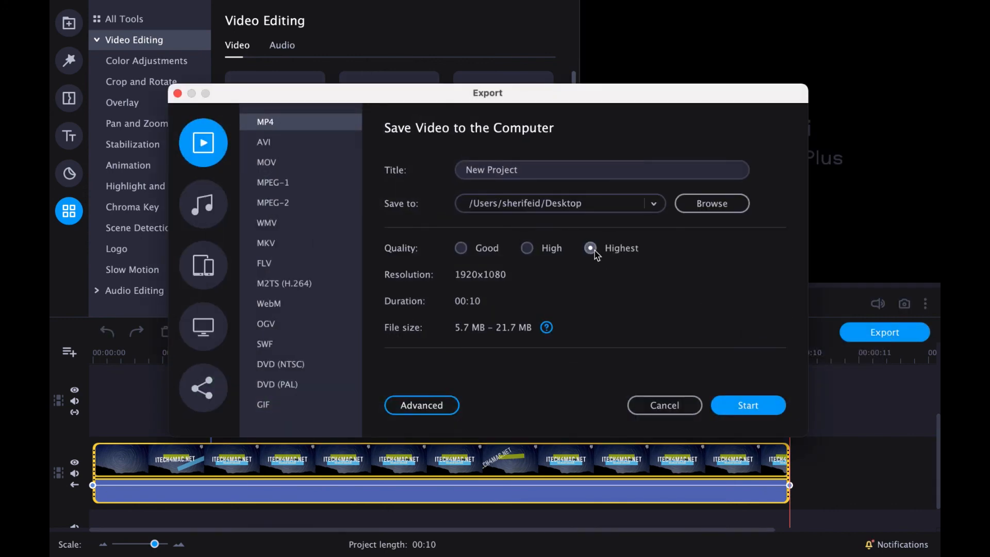
click(741, 403)
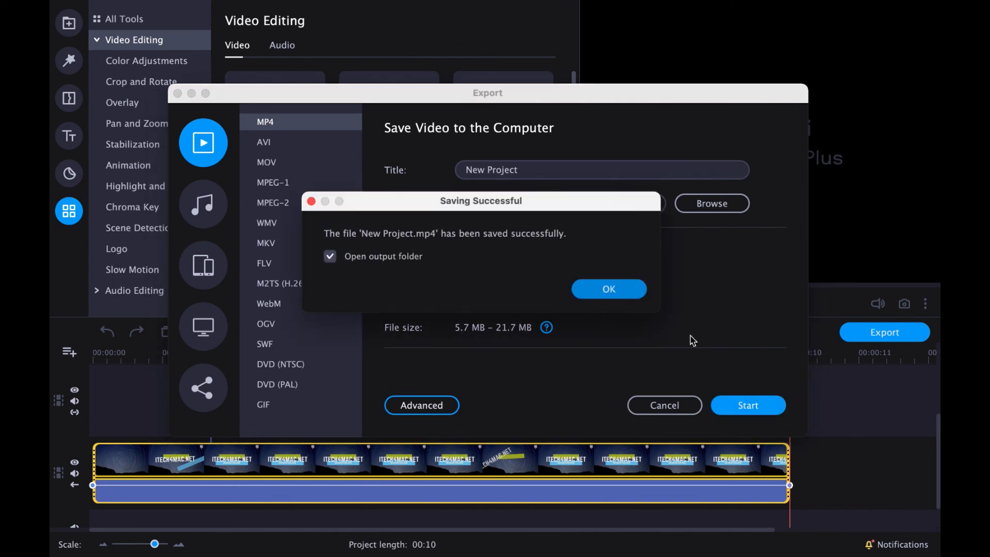
click(602, 290)
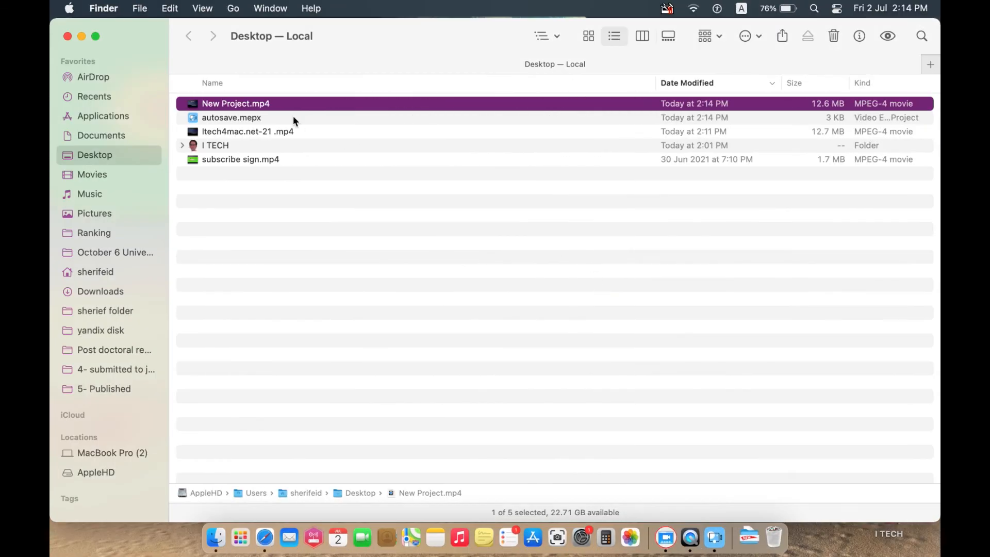
Open the exported New Project.mp4 in QuickTime Player and play it
double_click(271, 107)
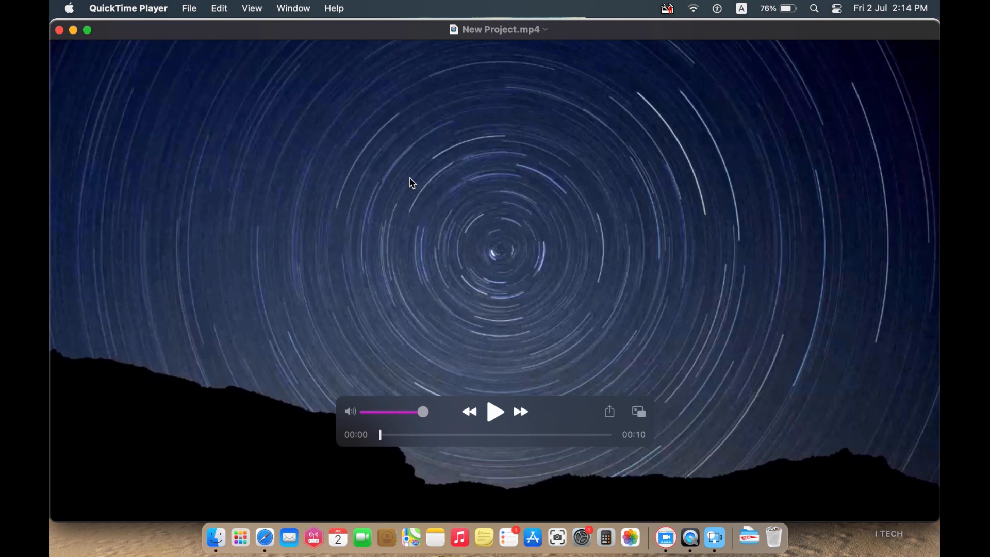
click(495, 416)
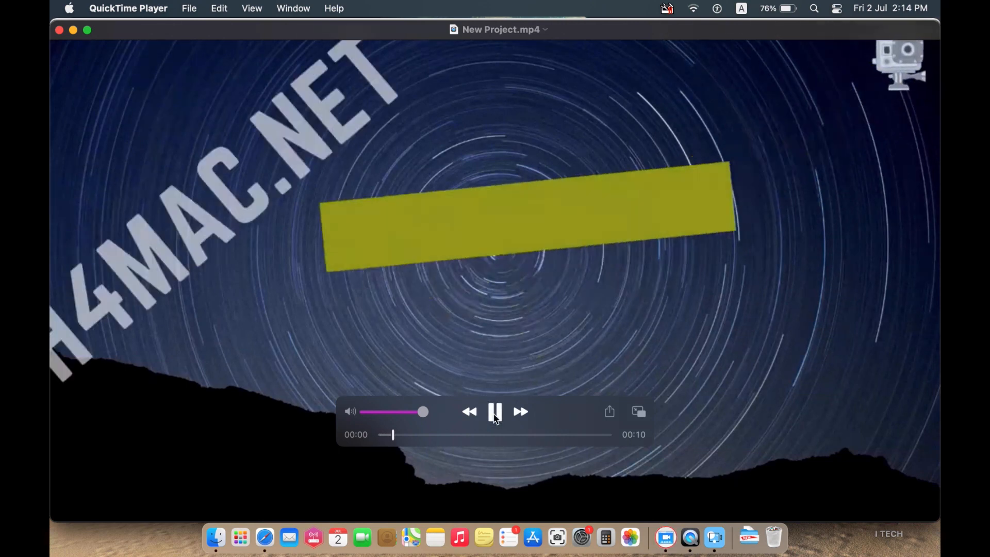